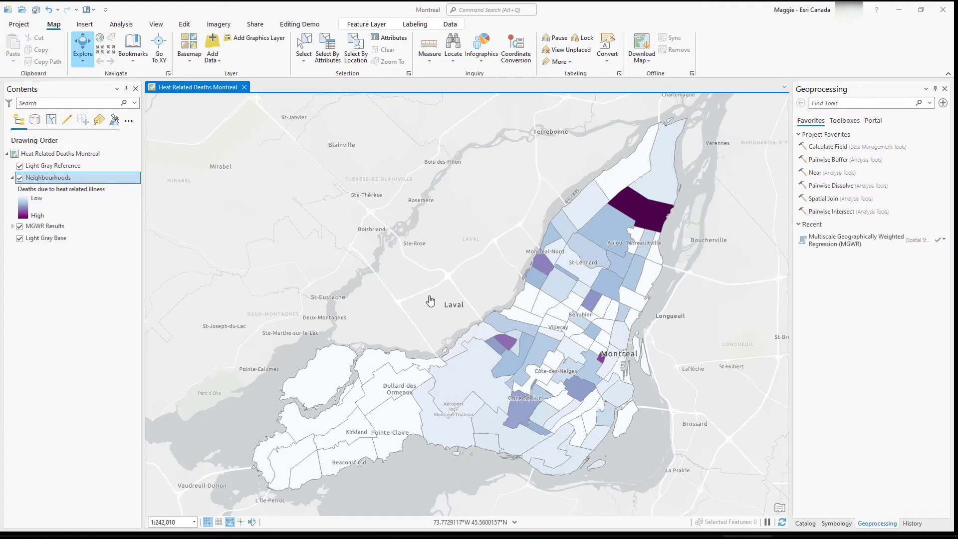
Step: Open the Neighbourhoods layer in Data Engineering and calculate statistics for all of its fields
right_click(67, 179)
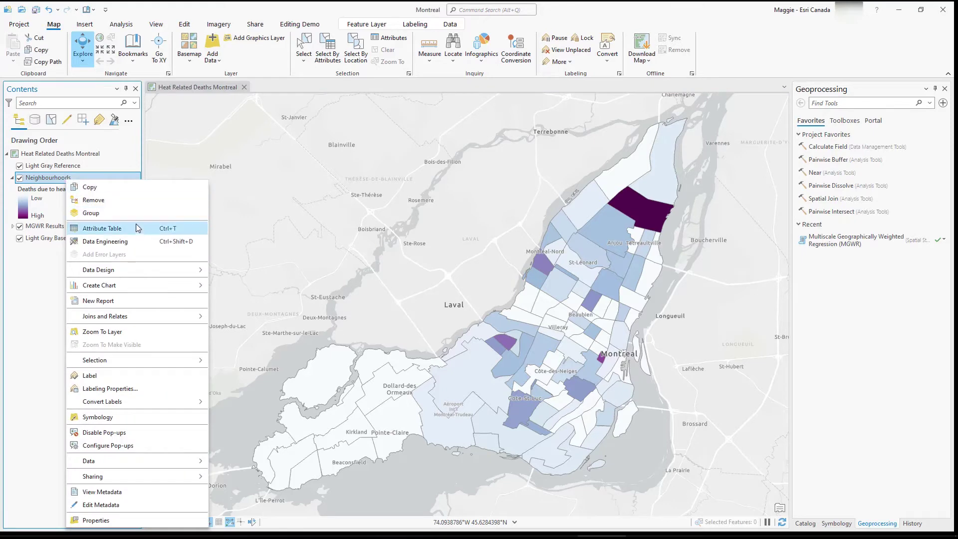
click(131, 241)
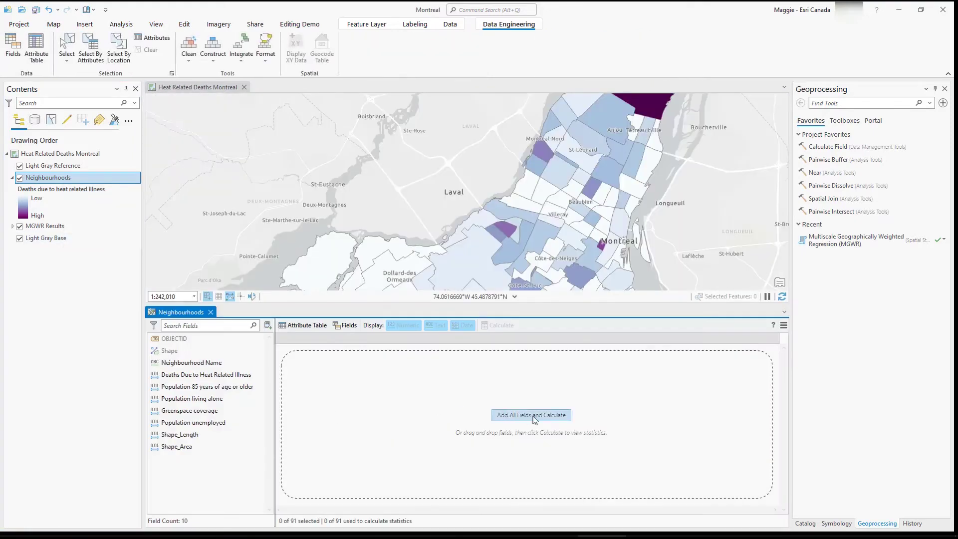
click(533, 416)
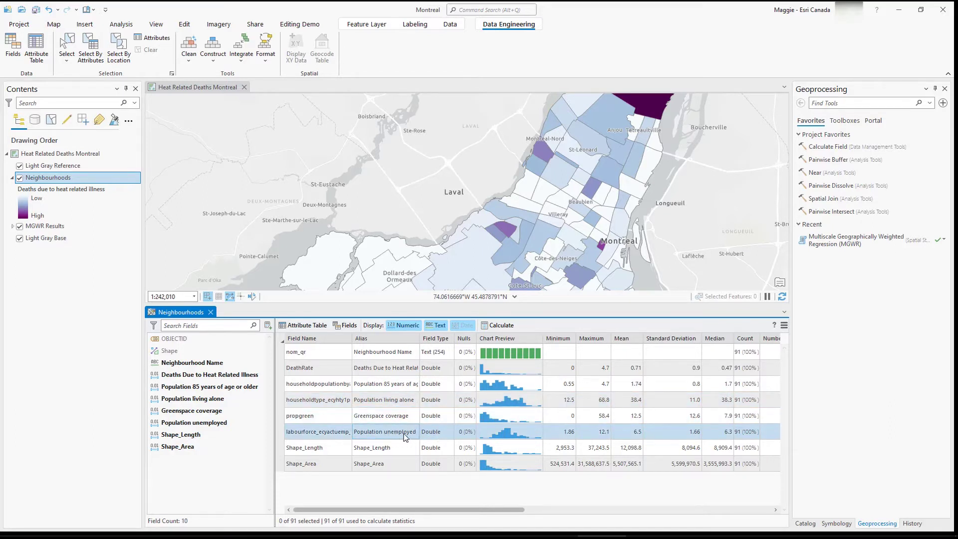
Step: Examine the calculated statistics and chart previews of the Neighbourhoods fields, and close the Data Engineering view
drag(421, 513, 500, 519)
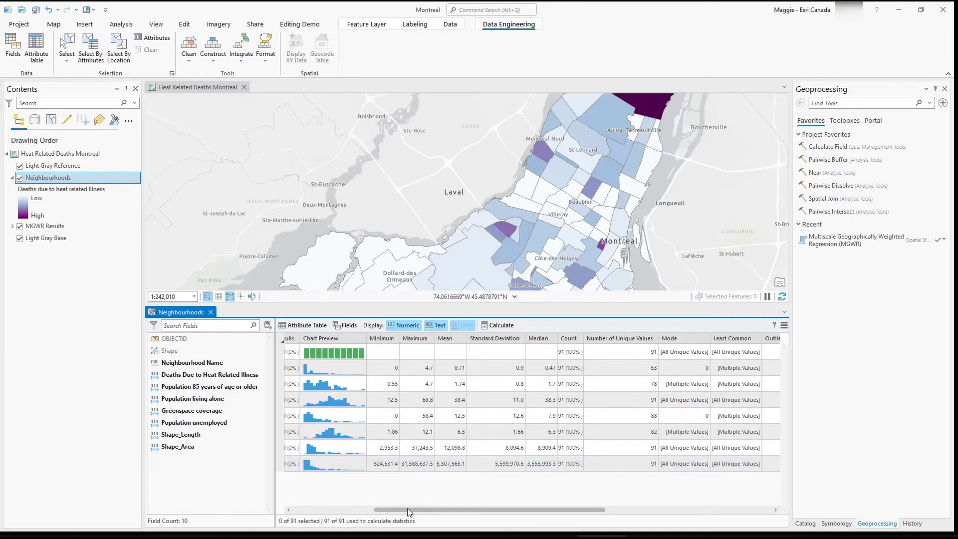
scroll(348, 490, left, 5)
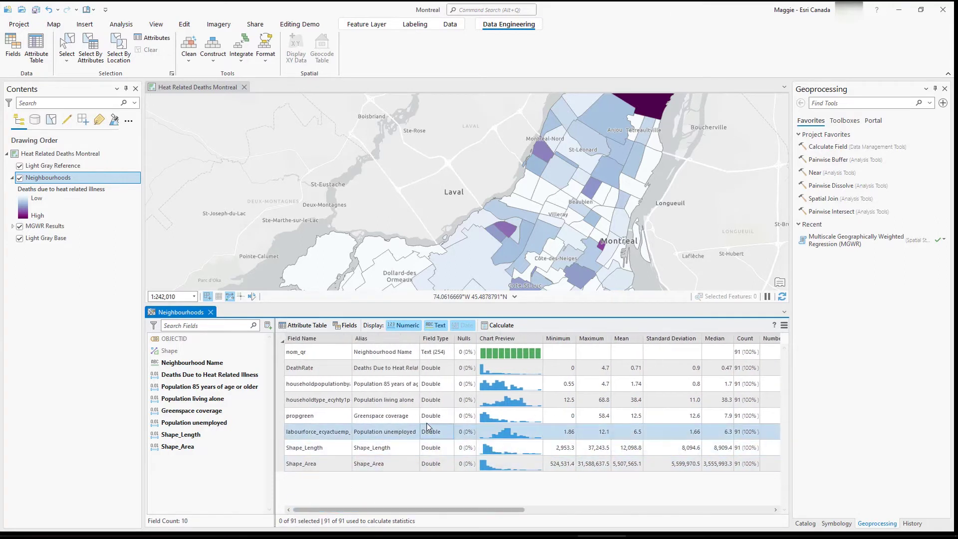
click(349, 390)
click(425, 387)
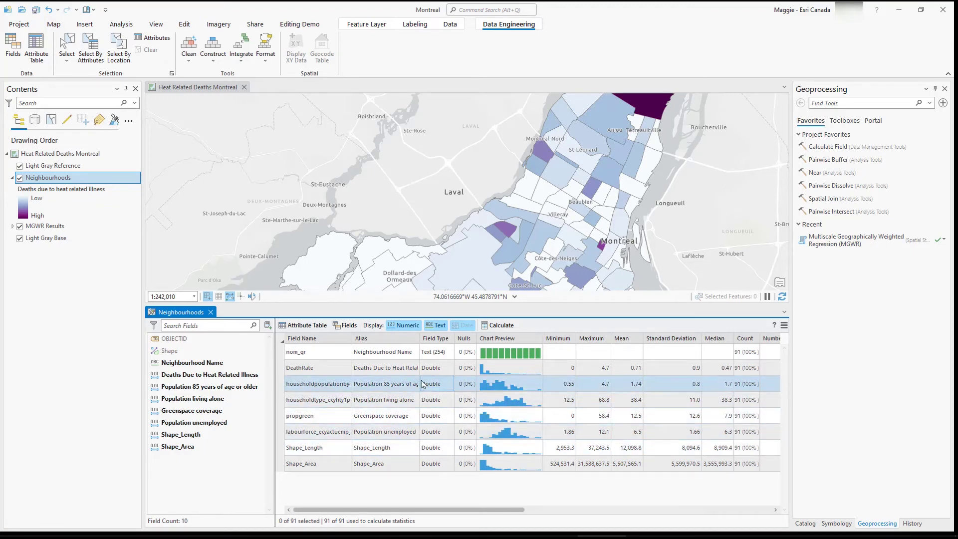
click(386, 374)
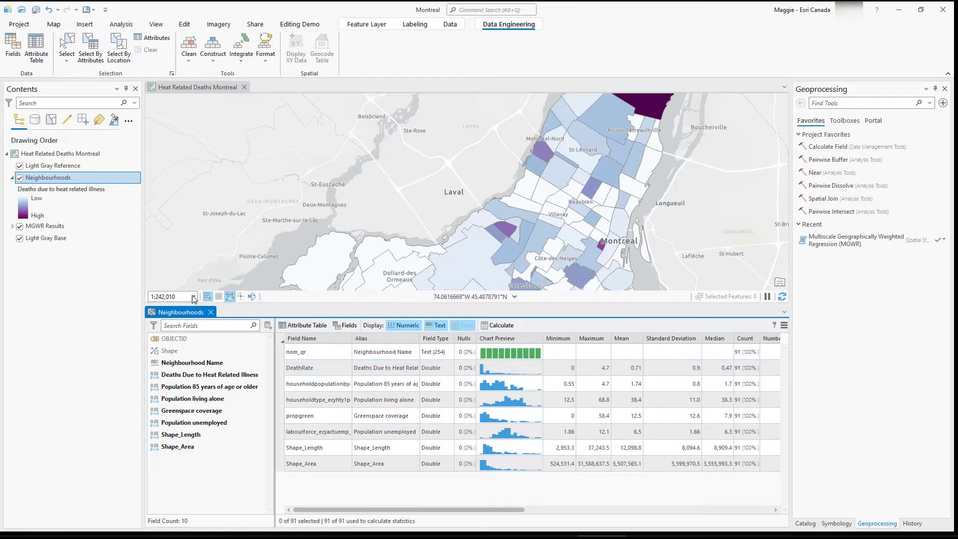
click(210, 312)
Step: Set up Multiscale Geographically Weighted Regression with Neighbourhoods as input features and Deaths Due to Heat Related Illness as dependent variable
click(828, 249)
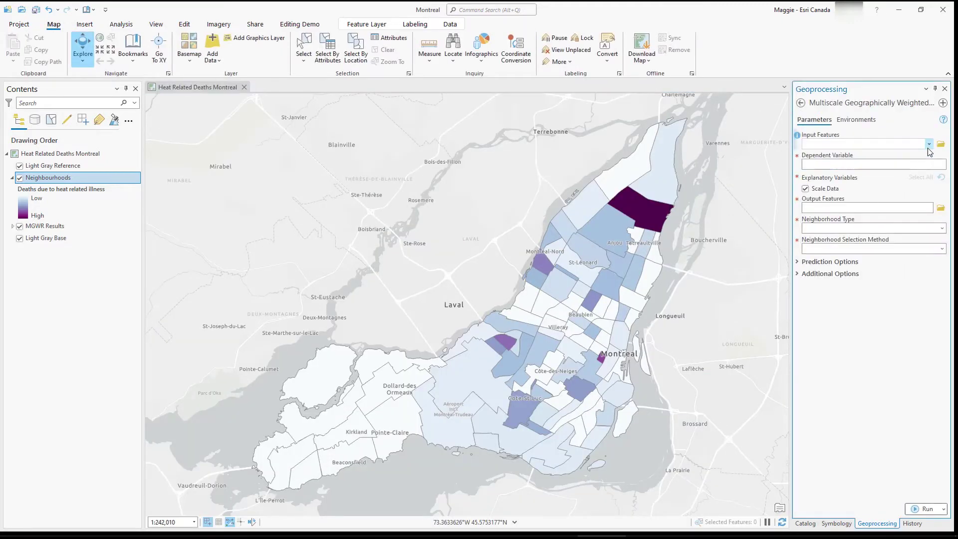
click(929, 144)
click(816, 151)
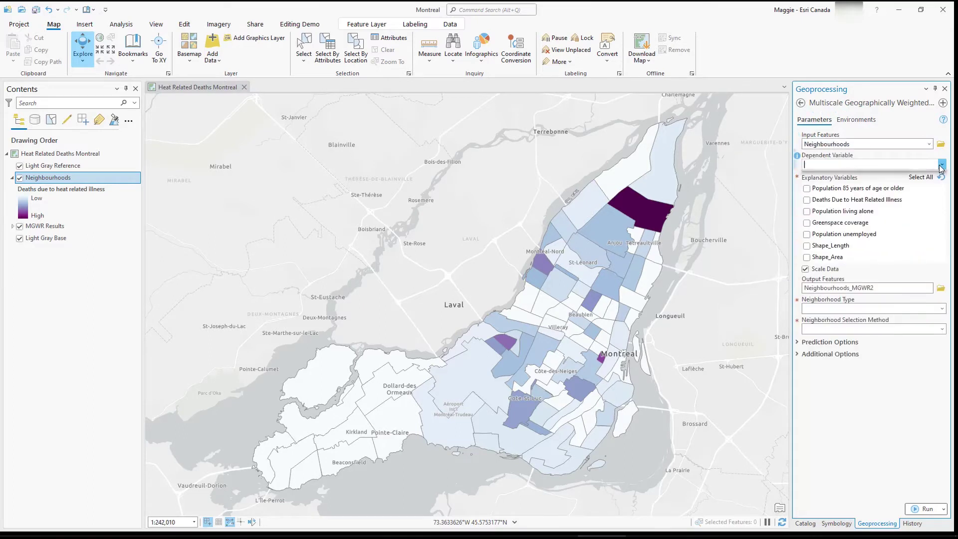
click(941, 166)
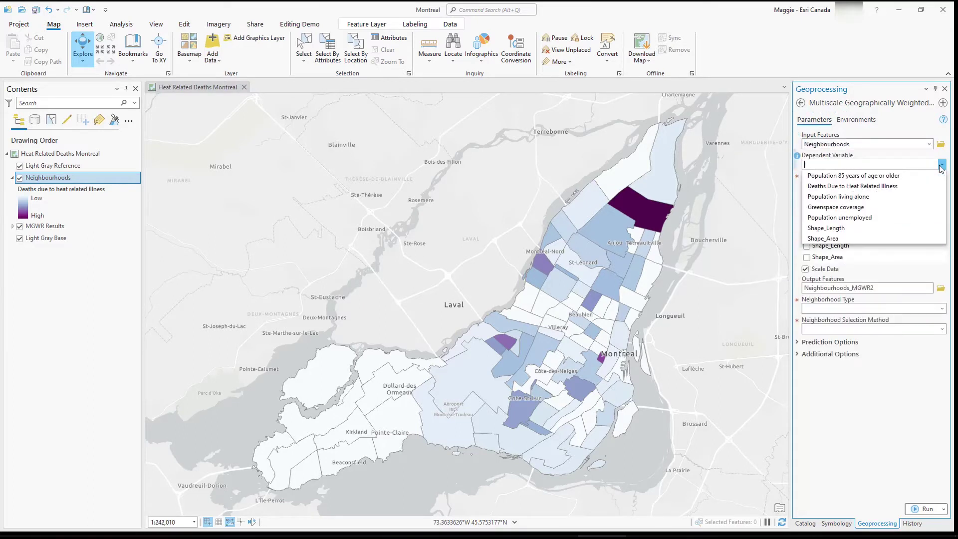
click(885, 188)
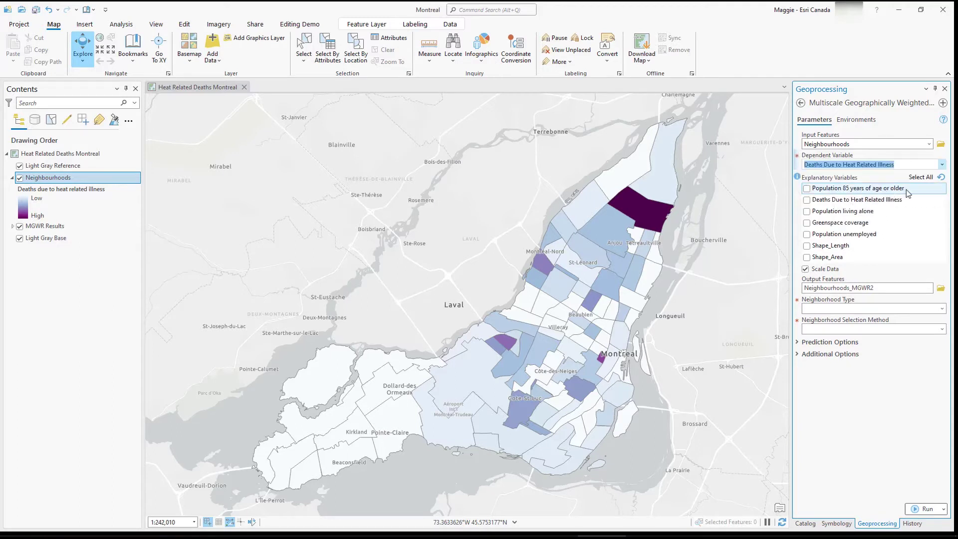
Step: Include Population 85 years of age or older, Population living alone, Greenspace coverage and Population unemployed as explanatory variables
click(807, 189)
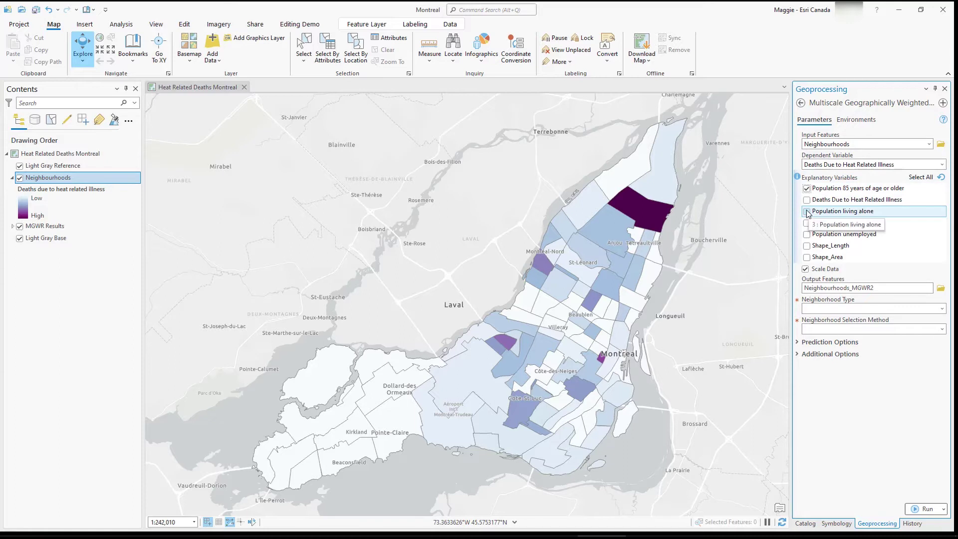
click(807, 212)
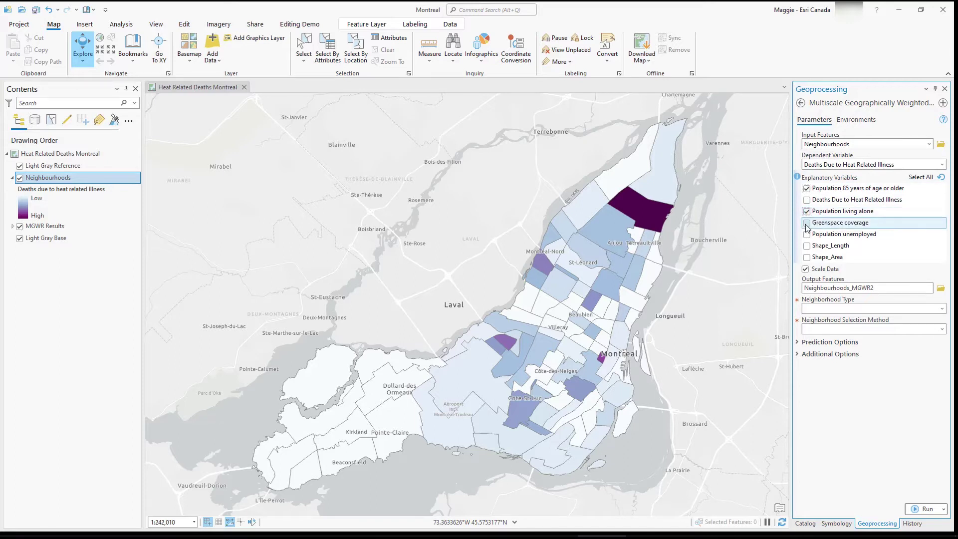
click(807, 223)
click(807, 235)
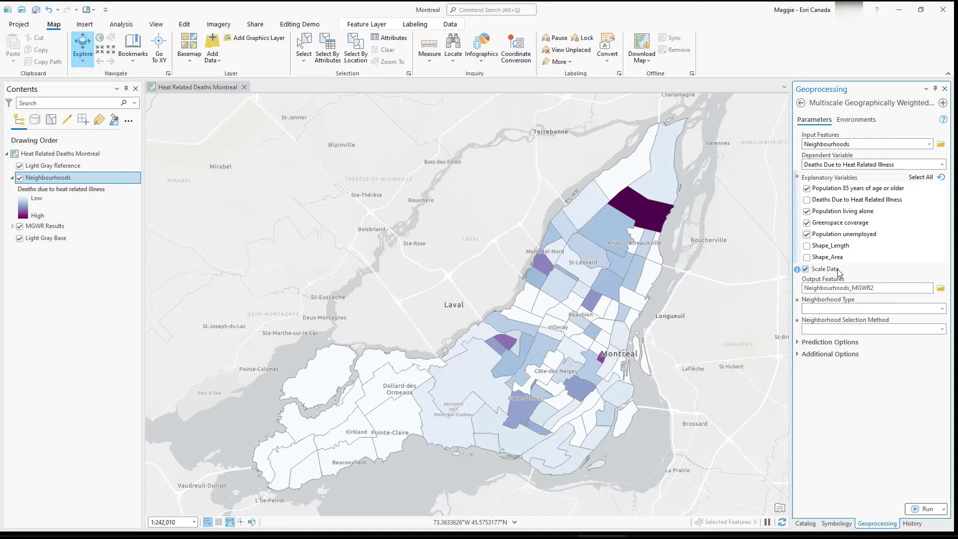
Step: Set the neighborhood type to Number of Neighbors and the selection method to Golden Search, and run the regression
click(941, 309)
click(930, 320)
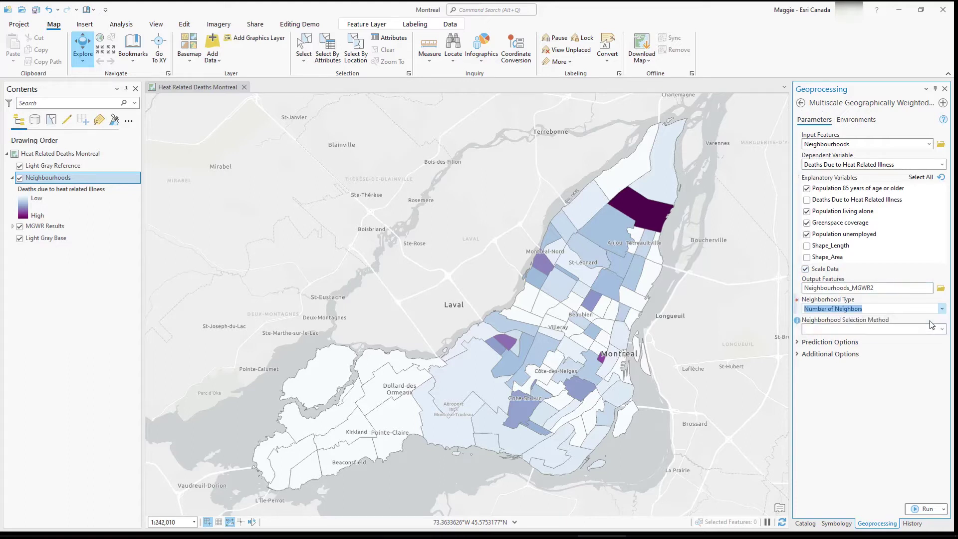
click(942, 330)
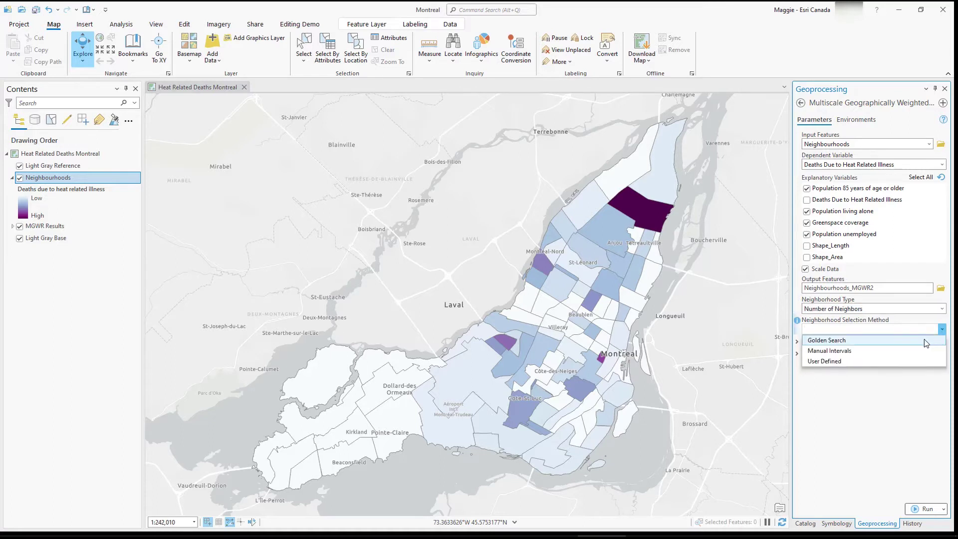
click(925, 338)
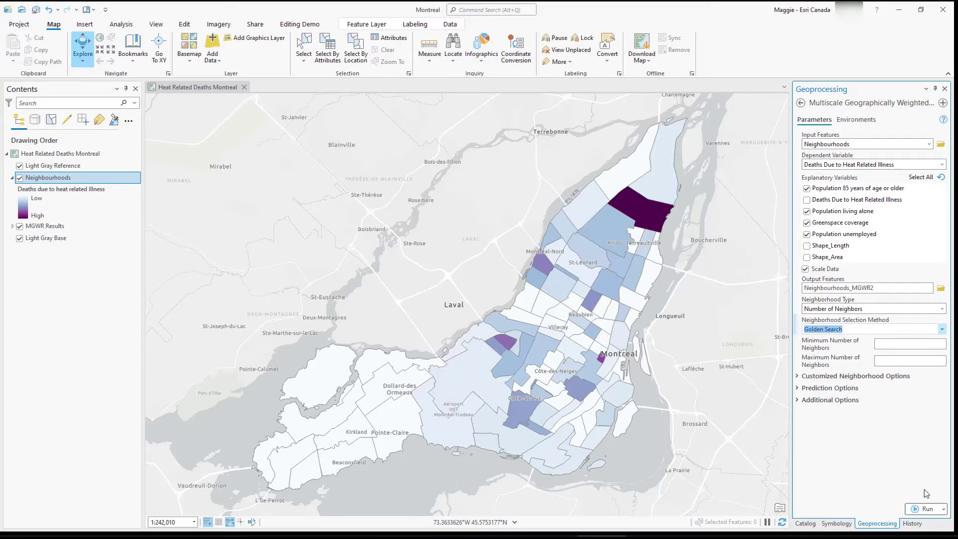
click(924, 510)
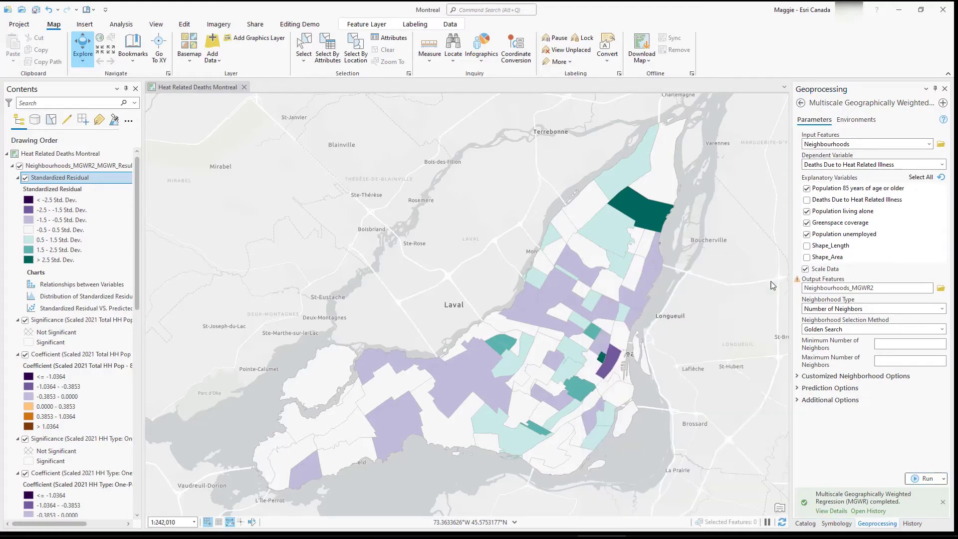
Step: Review the MGWR run's messages, covering coefficient estimates, model diagnostics, explanatory variables with their neighborhoods, and bandwidth statistics
click(771, 282)
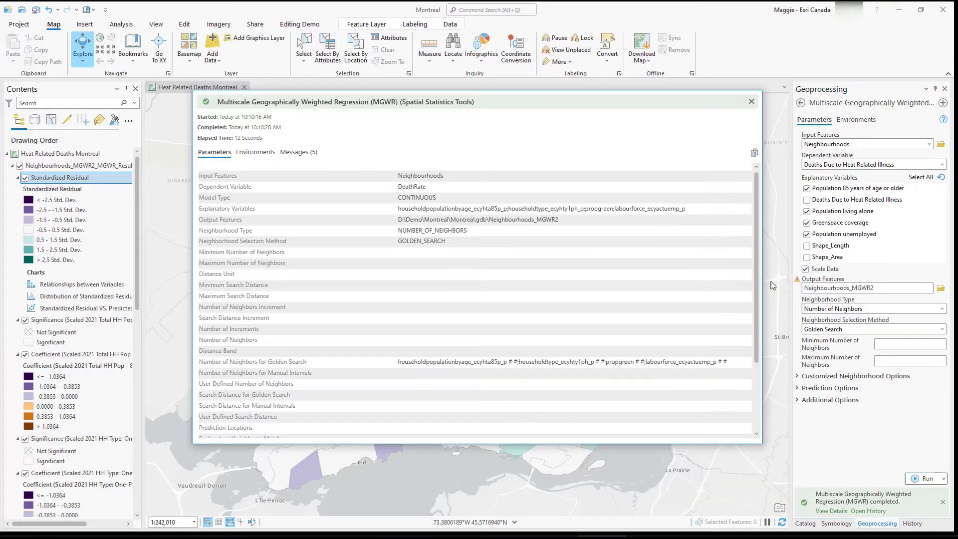
click(289, 153)
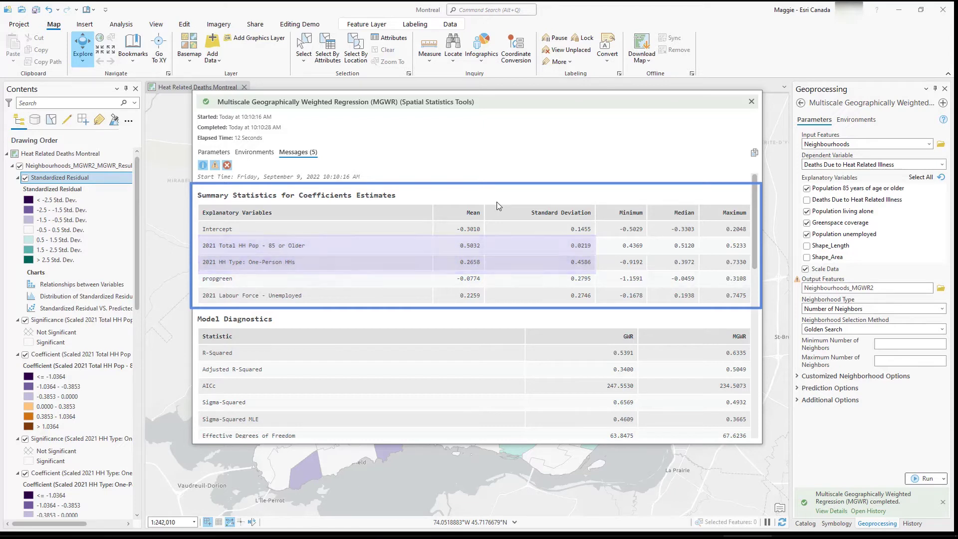
scroll(499, 206, down, 3)
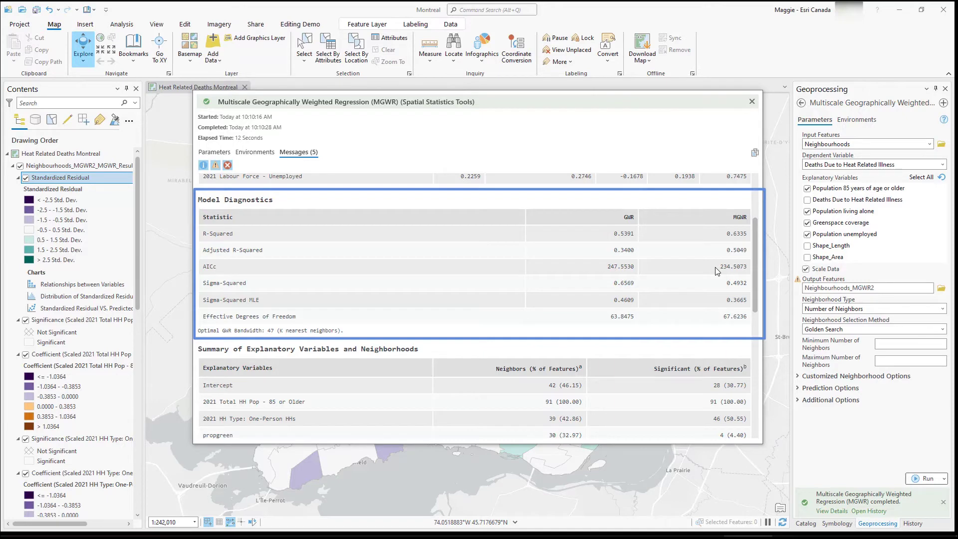
scroll(715, 267, down, 4)
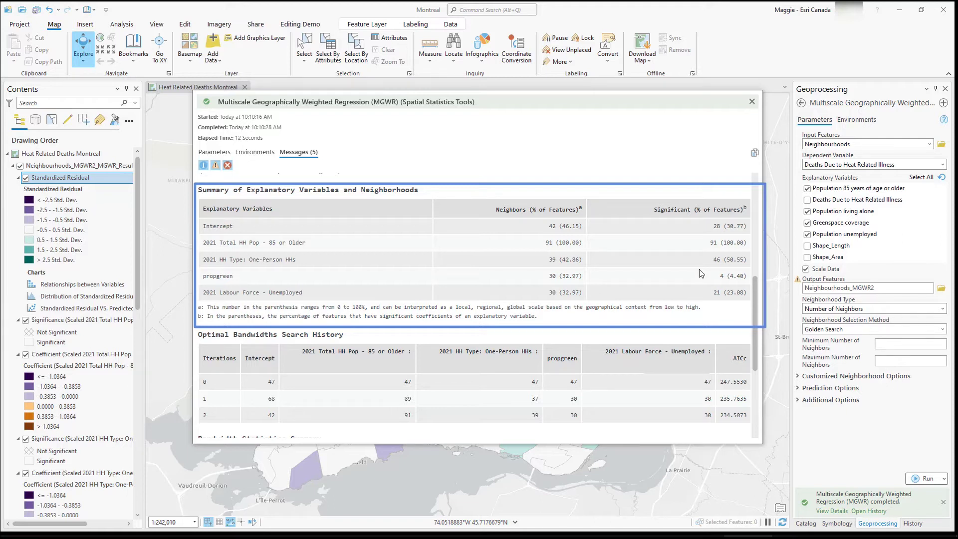
scroll(629, 271, up, 3)
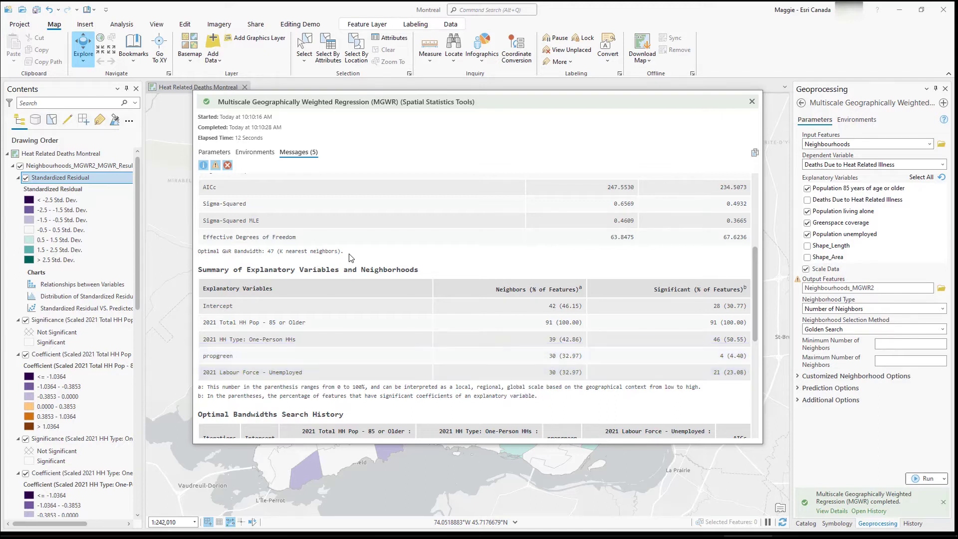
scroll(663, 305, down, 3)
scroll(663, 305, down, 3)
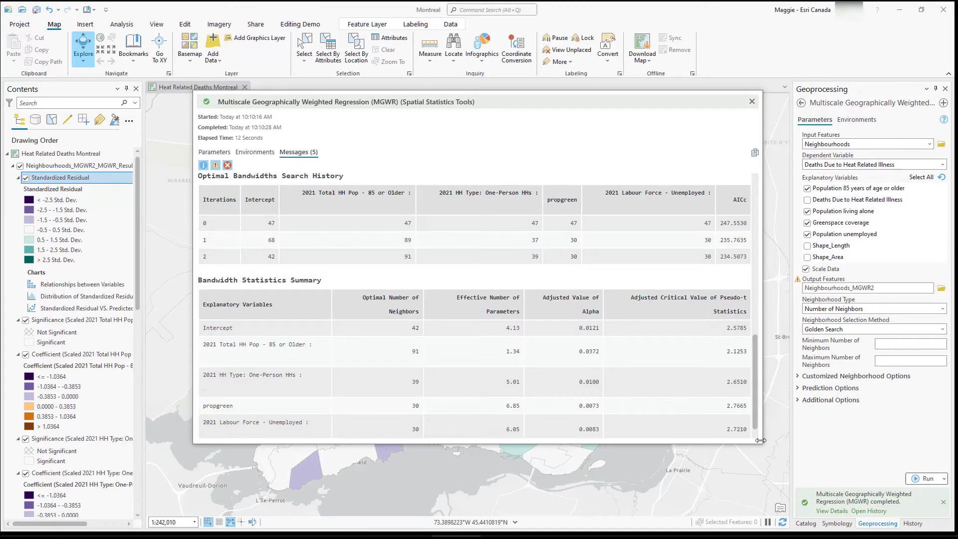
click(752, 102)
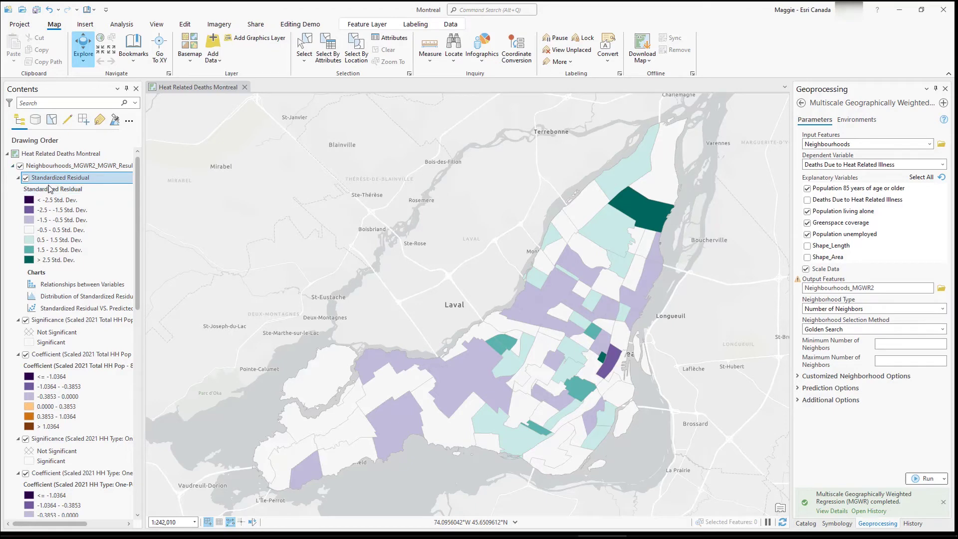
Step: Open the Standardized Residual layer's Relationships between Variables chart in a floating window and examine its scatterplots
drag(137, 188, 183, 158)
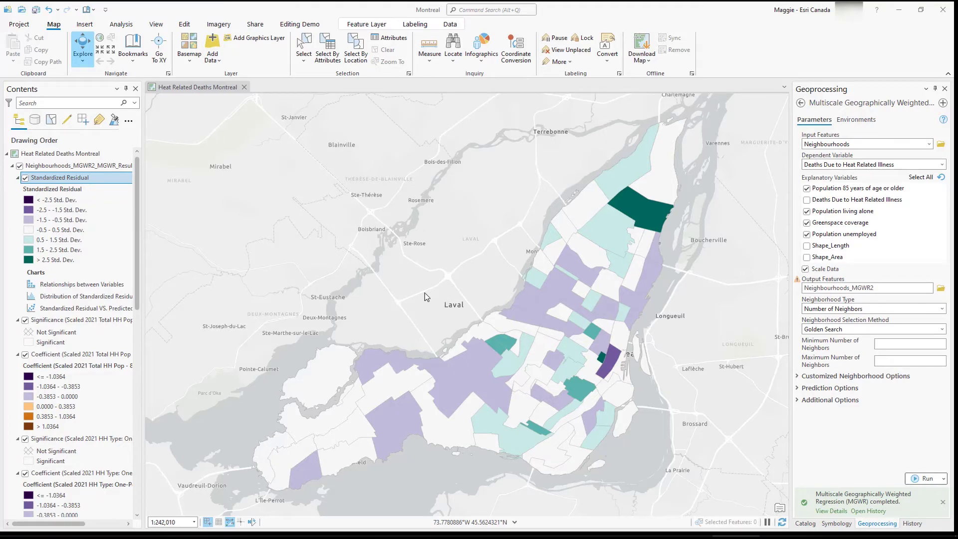
right_click(90, 287)
click(102, 295)
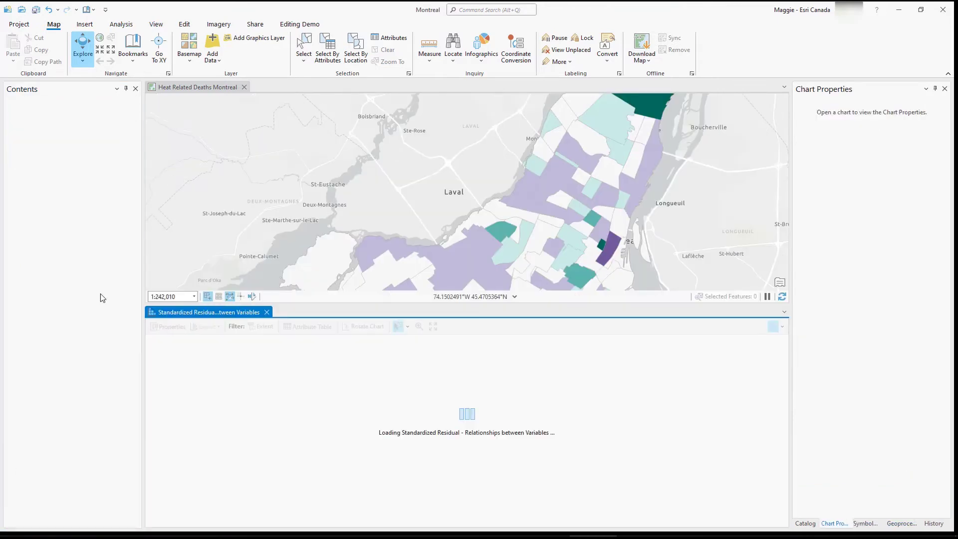
drag(236, 317, 765, 347)
mouse_move(462, 386)
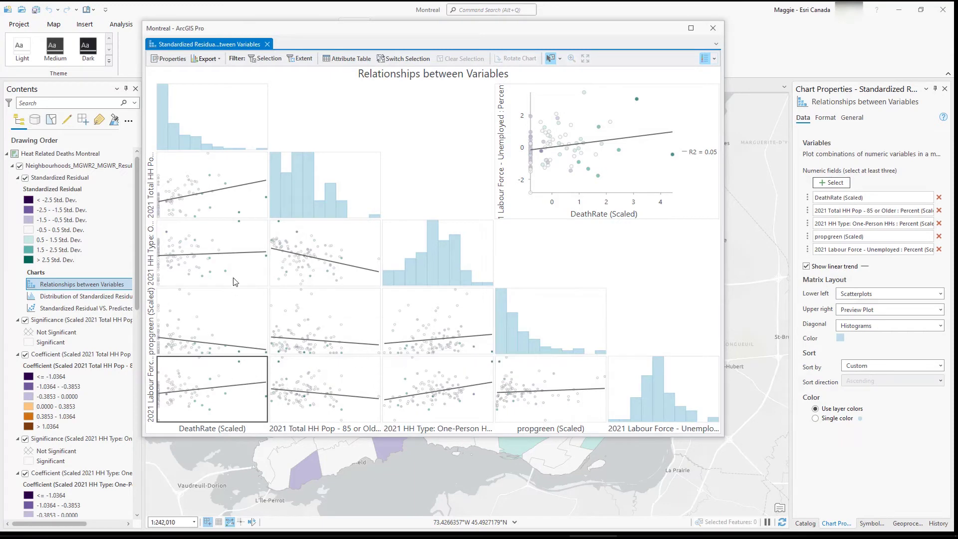
mouse_move(212, 210)
mouse_move(320, 265)
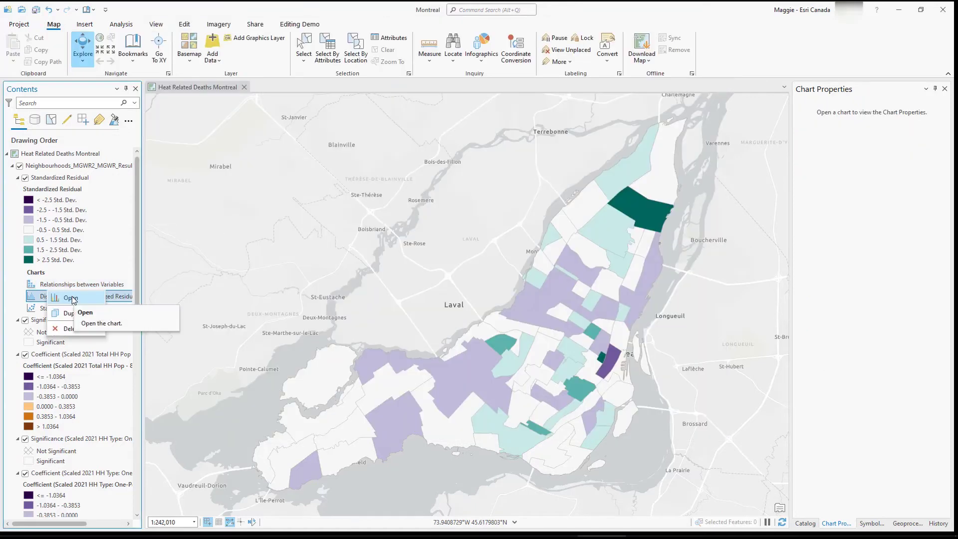
Step: Open the Distribution of Standardized Residual chart in a floating window, compare its histogram with the normal curve, and close it
click(100, 312)
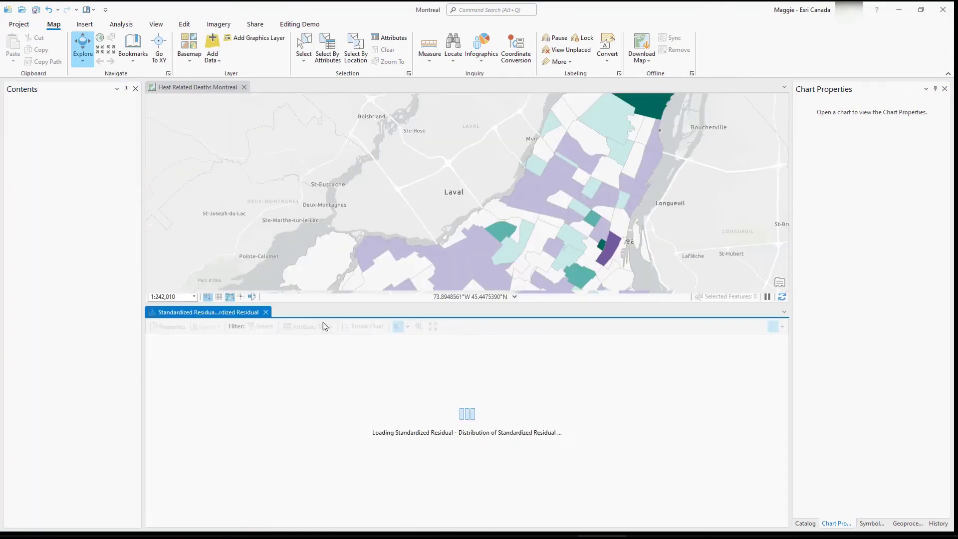
drag(225, 314, 258, 78)
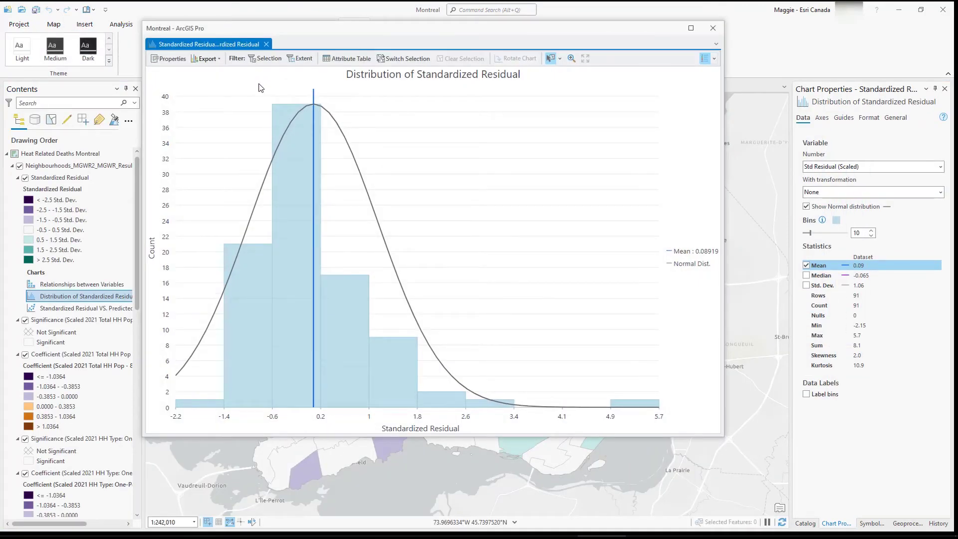
mouse_move(302, 239)
click(712, 28)
Step: Open the Standardized Residual VS. Predicted Plot and dock it as a full view alongside the map
right_click(47, 308)
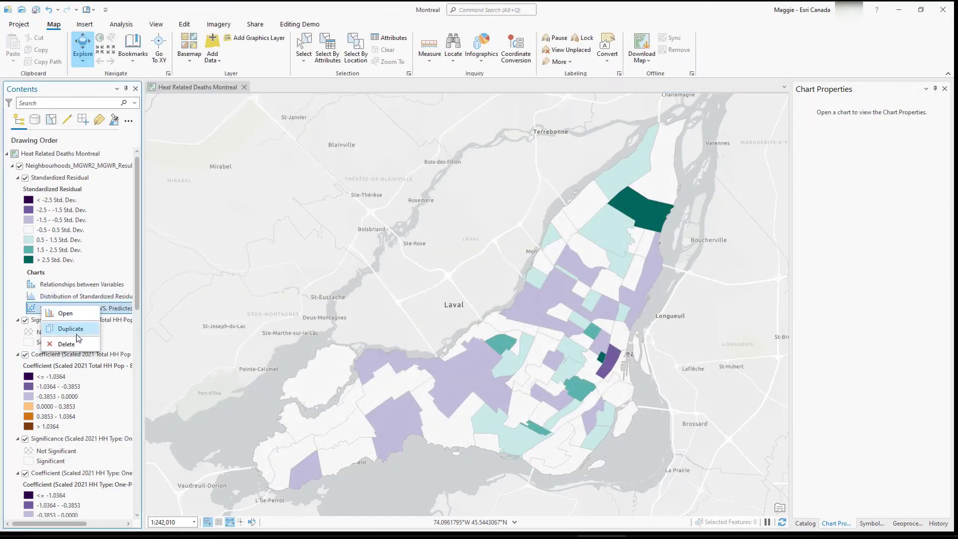
click(70, 314)
drag(224, 312, 467, 192)
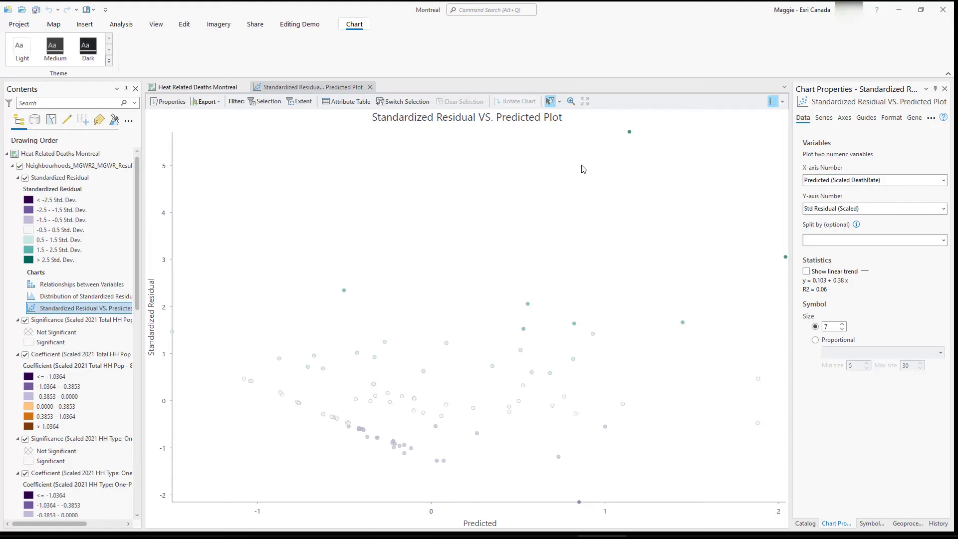
Step: Show the linear trend on the Standardized Residual VS. Predicted Plot, inspect it, and close the chart
click(807, 271)
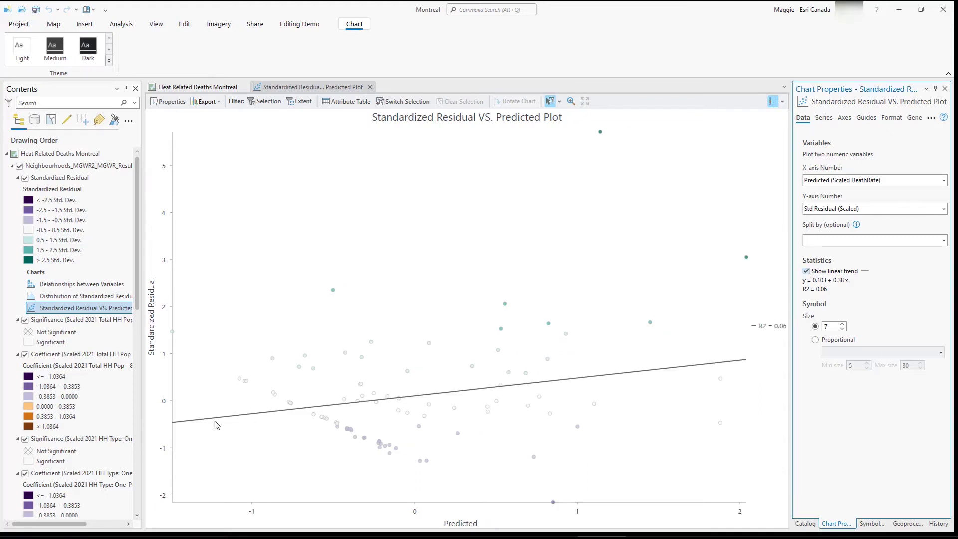
mouse_move(295, 409)
click(370, 87)
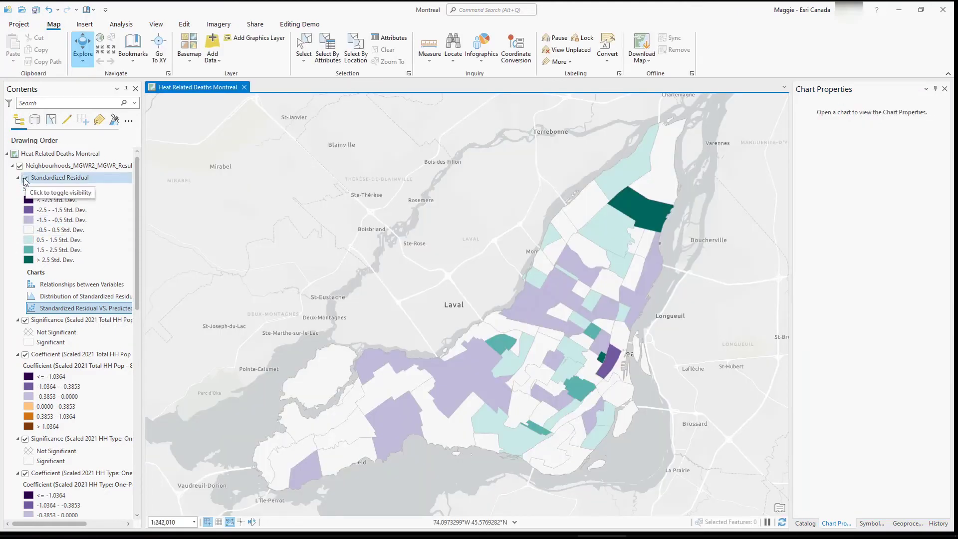
Step: Hide the Standardized Residual layer and both Total HH Pop - 85 or Older layers (Significance and Coefficient), widening the layer list to read full names
click(25, 180)
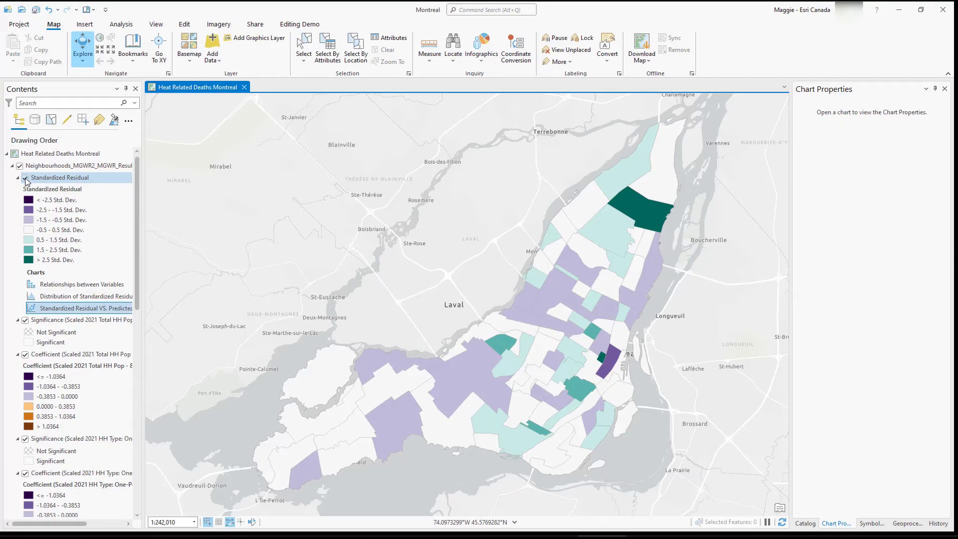
drag(143, 358, 178, 357)
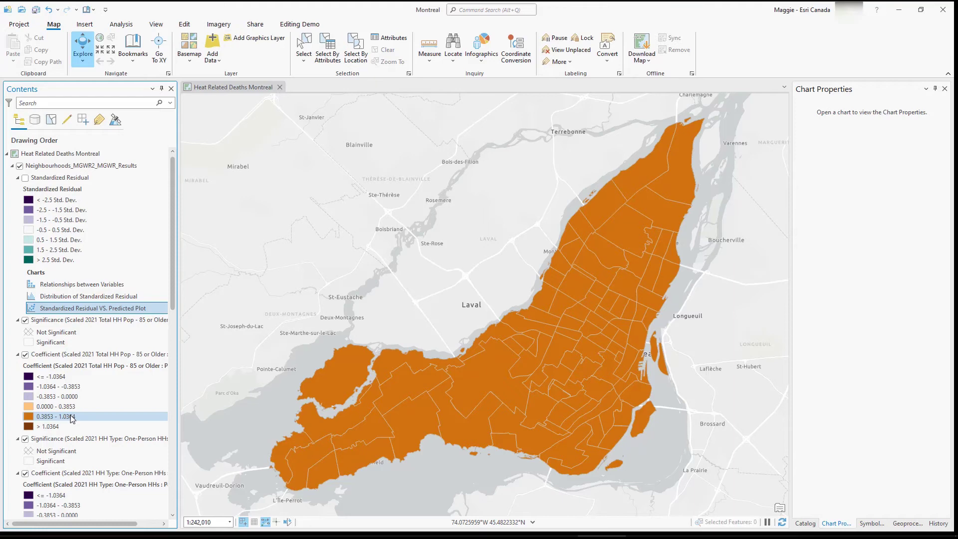
click(25, 354)
click(25, 320)
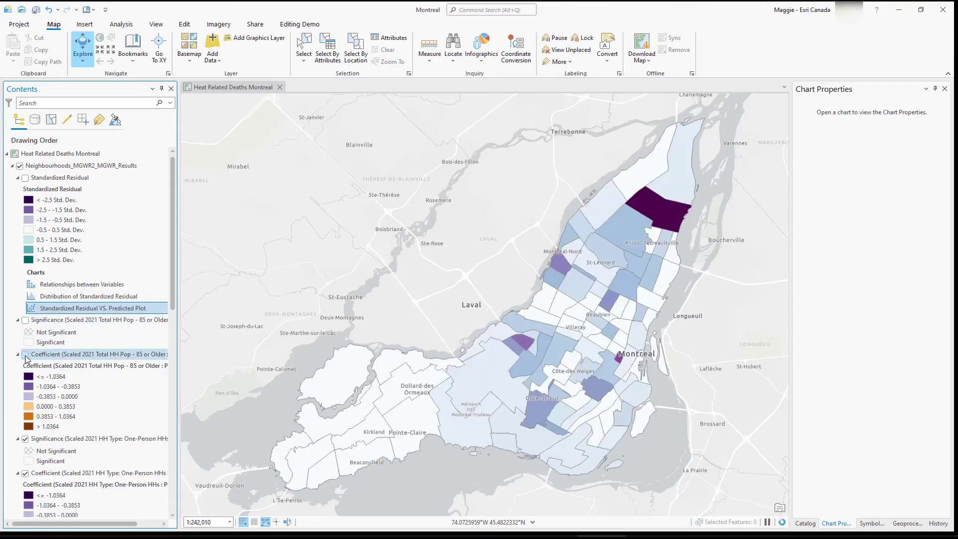
Step: Hide the Significance and Coefficient layers for HH Type: One-Person HHs to expose the propgreen coefficients
scroll(119, 333, down, 2)
scroll(119, 331, down, 3)
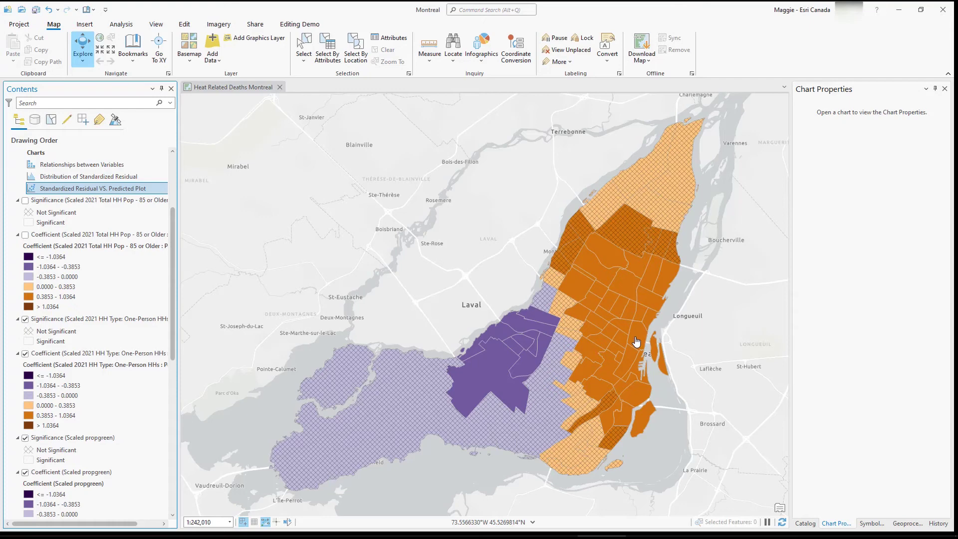
click(25, 319)
click(25, 353)
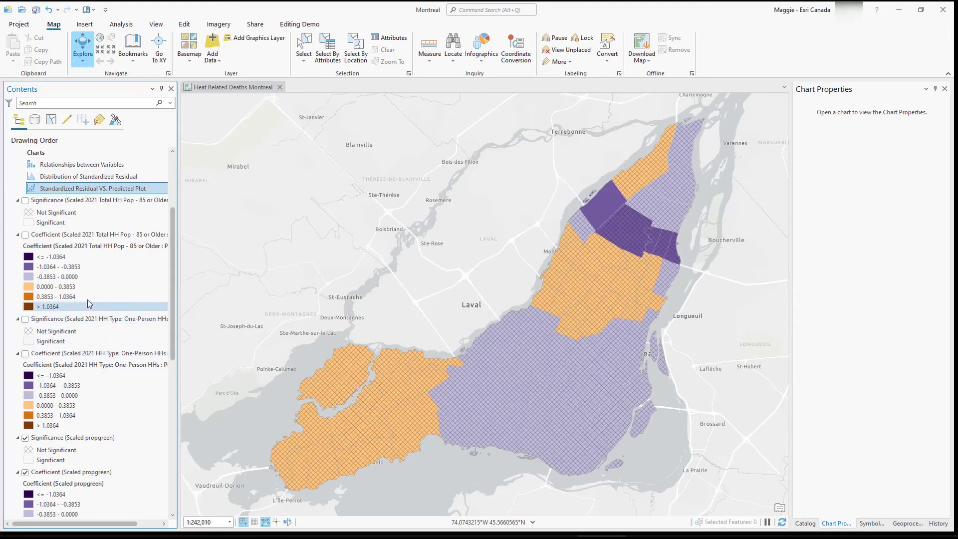
drag(173, 274, 176, 342)
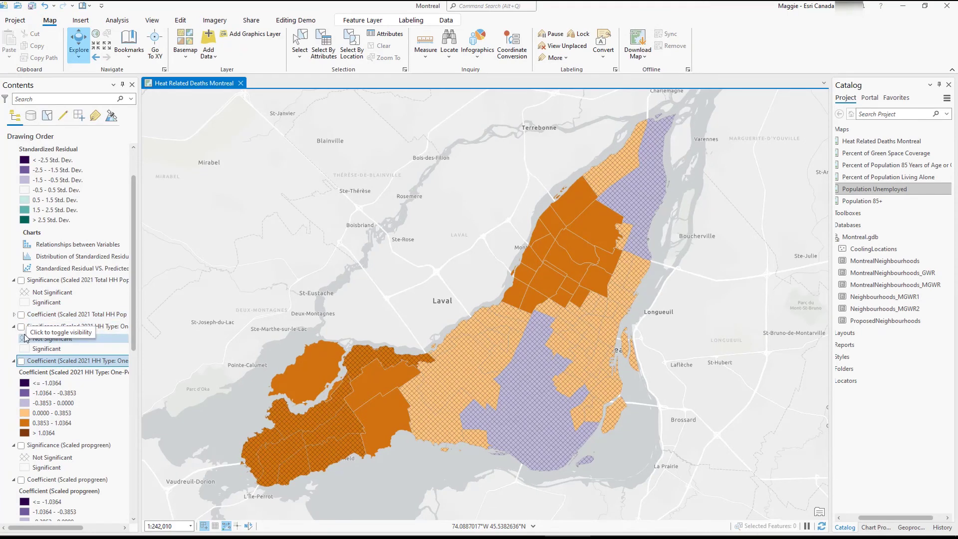
Step: Open the Population Unemployed map side by side with Heat Related Deaths Montreal and compare their coefficient and significance patterns at similar extents
right_click(869, 190)
click(779, 189)
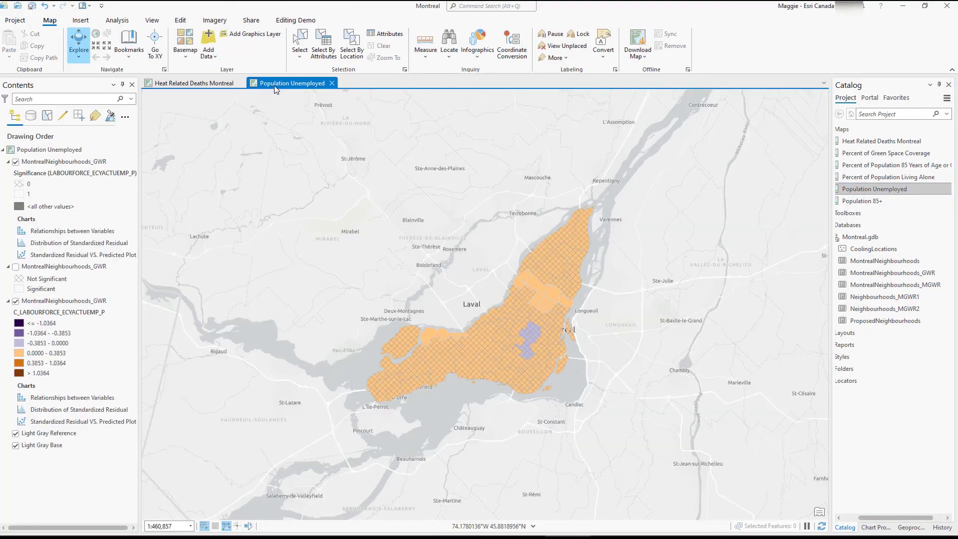
drag(275, 90, 506, 310)
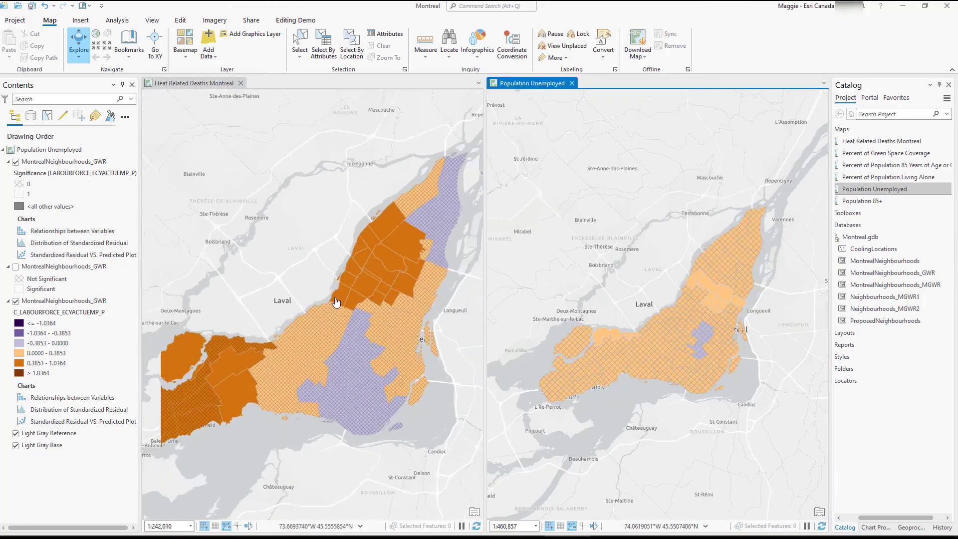
click(331, 317)
drag(332, 317, 343, 322)
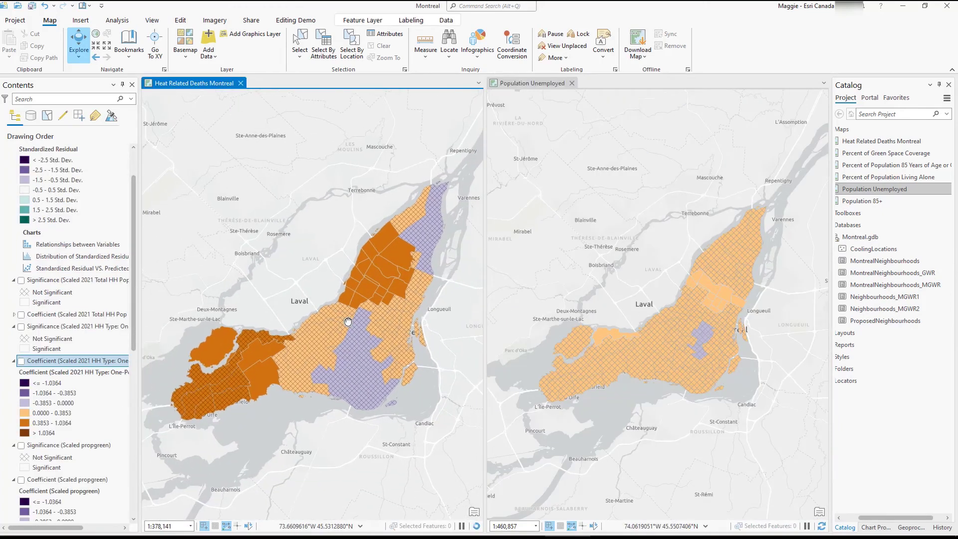
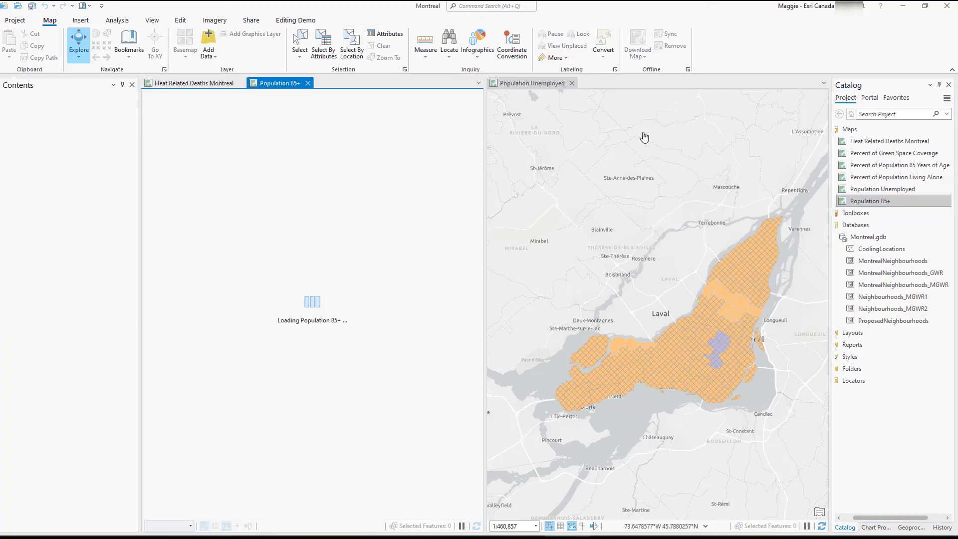
mouse_move(559, 83)
mouse_down()
mouse_move(571, 99)
mouse_move(576, 84)
mouse_up()
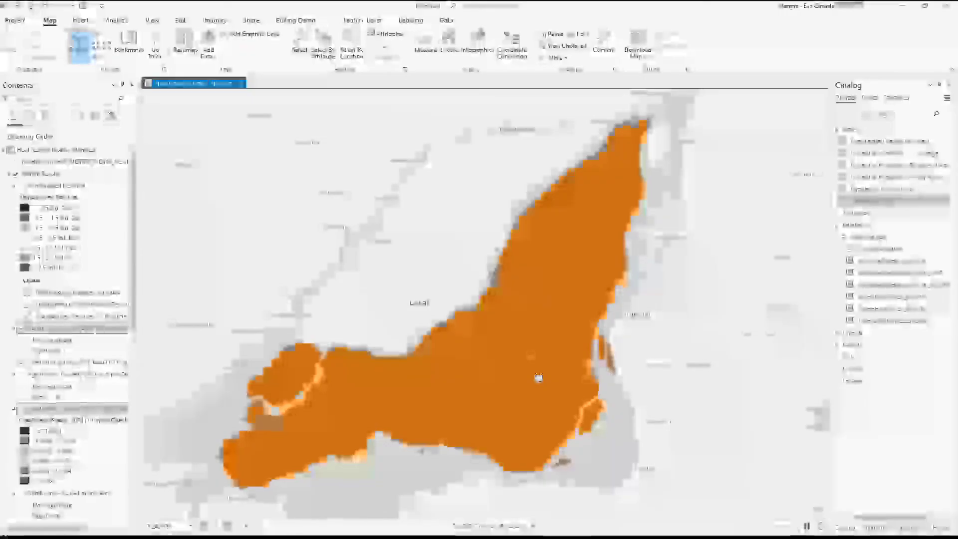
Step: Add the ProposedNeighbourhoods feature class from Montreal.gdb to the Heat Related Deaths Montreal map
drag(899, 321, 721, 338)
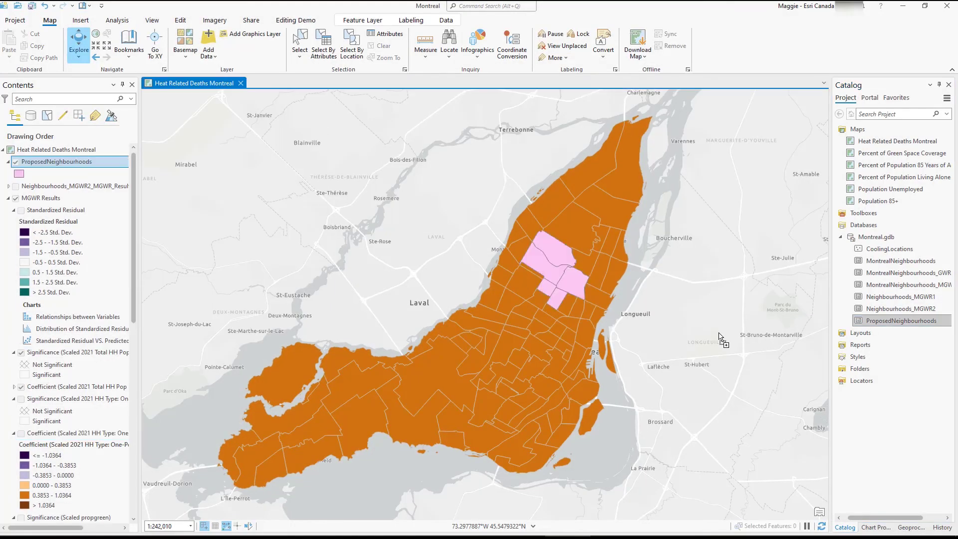